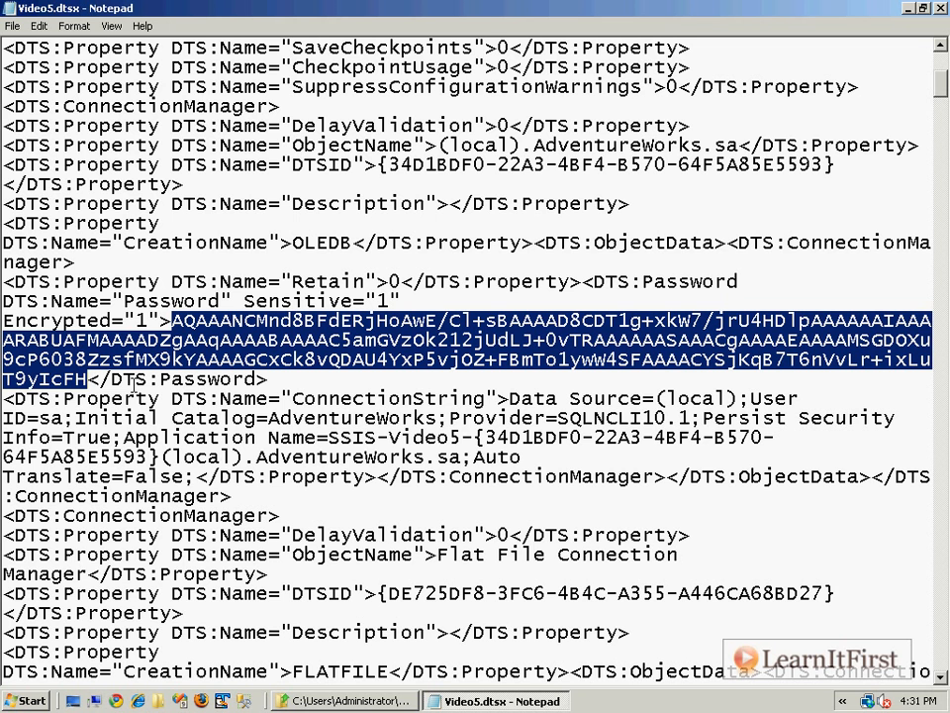
- Close the Video5.dtsx file in Notepad and the MyProject folder window
key("alt+F4")
key("Up")
key("Up")
key("Up")
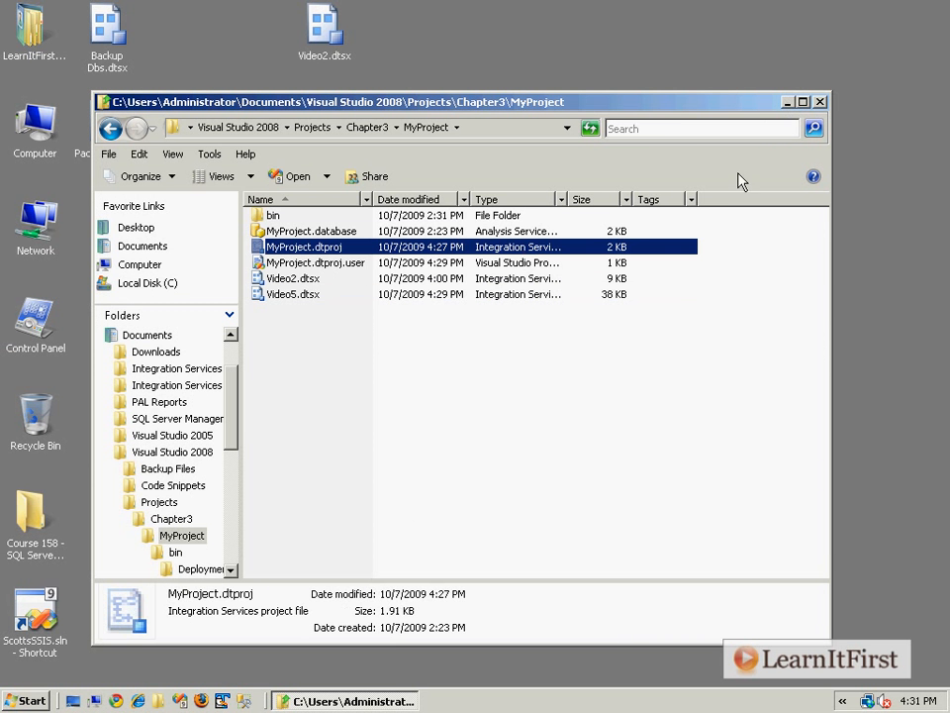
key("alt+F4")
- Launch Microsoft Visual Studio 2008 and open the recent Chapter3 project MyProject.dtproj
left_click(12, 705)
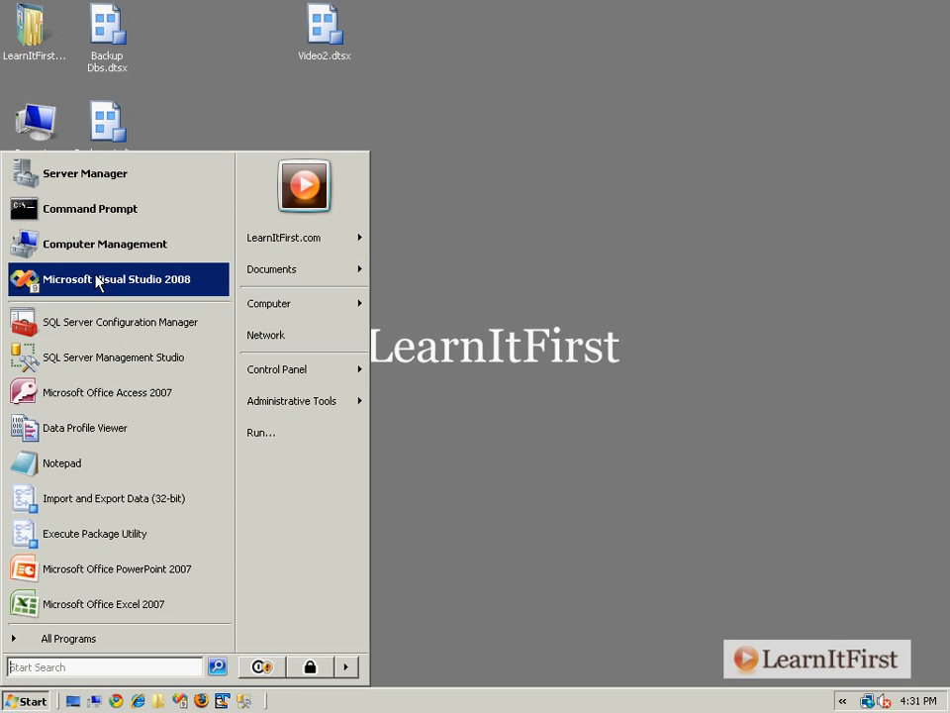
left_click(99, 282)
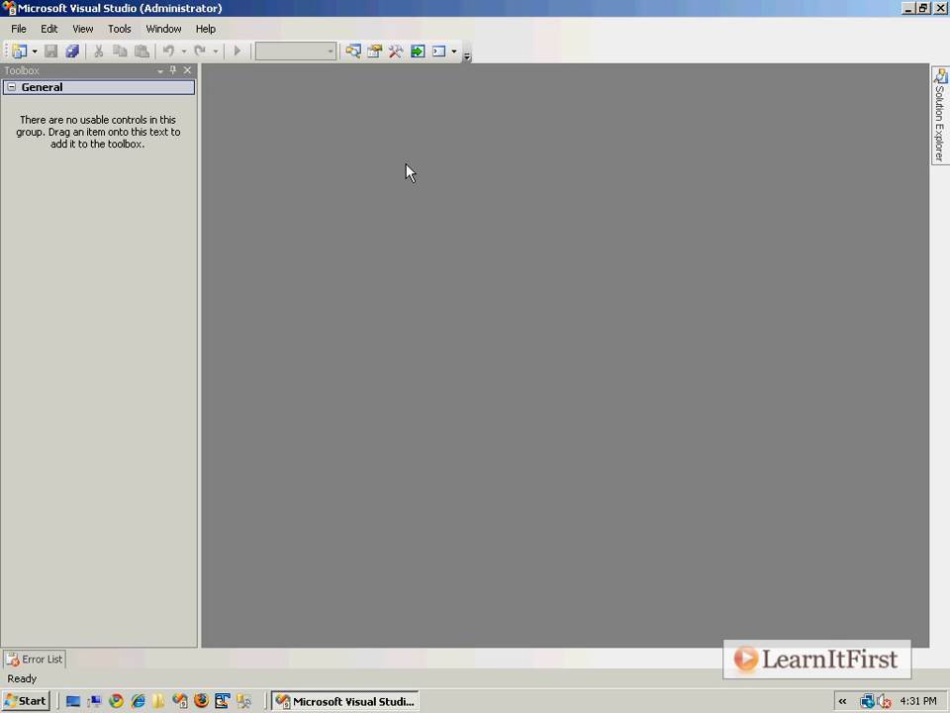
left_click(17, 27)
mouse_move(95, 273)
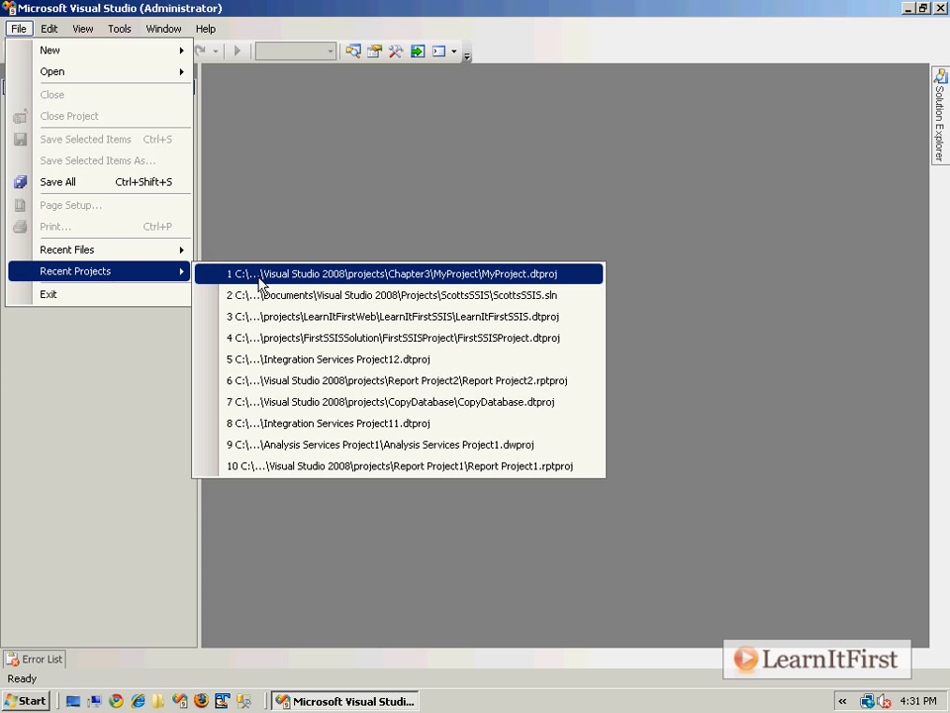
left_click(261, 278)
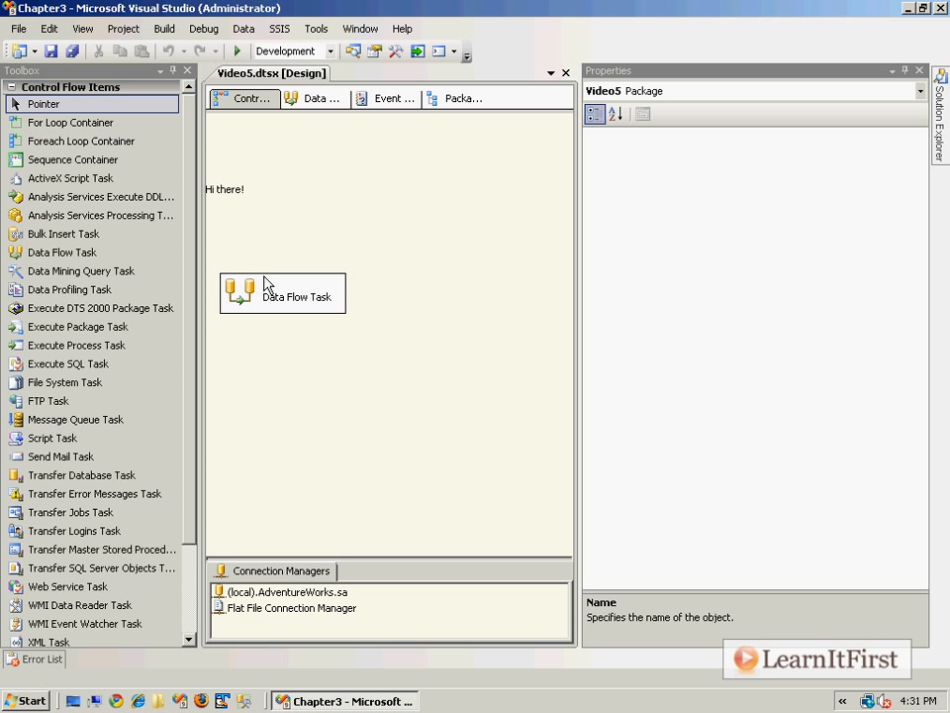
- Close the Properties window and the Video5.dtsx designer, and set the Toolbox to auto-hide
left_click(919, 71)
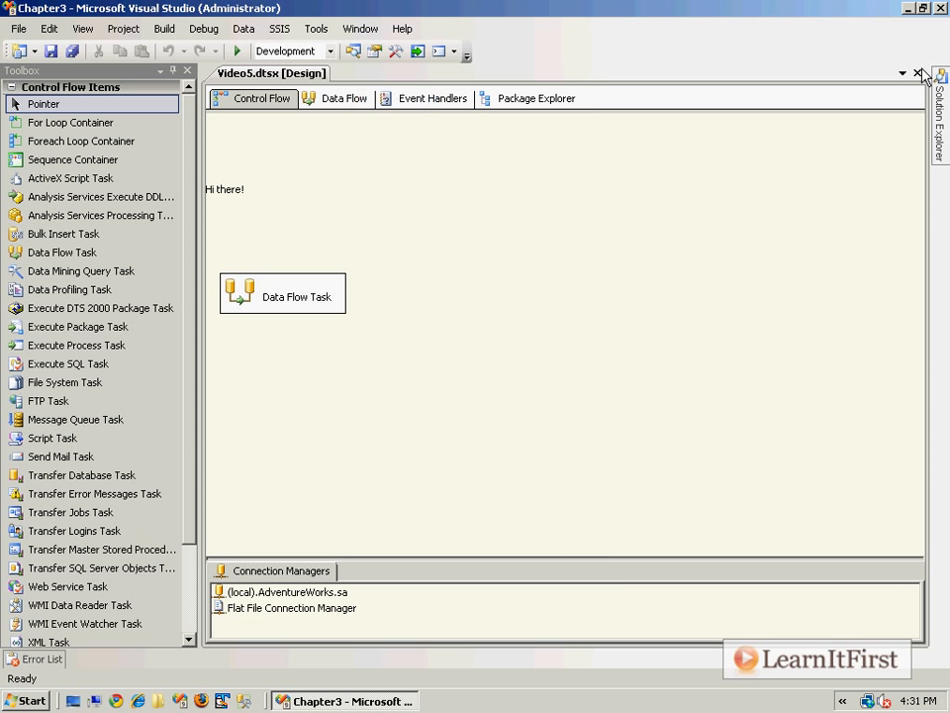
left_click(918, 72)
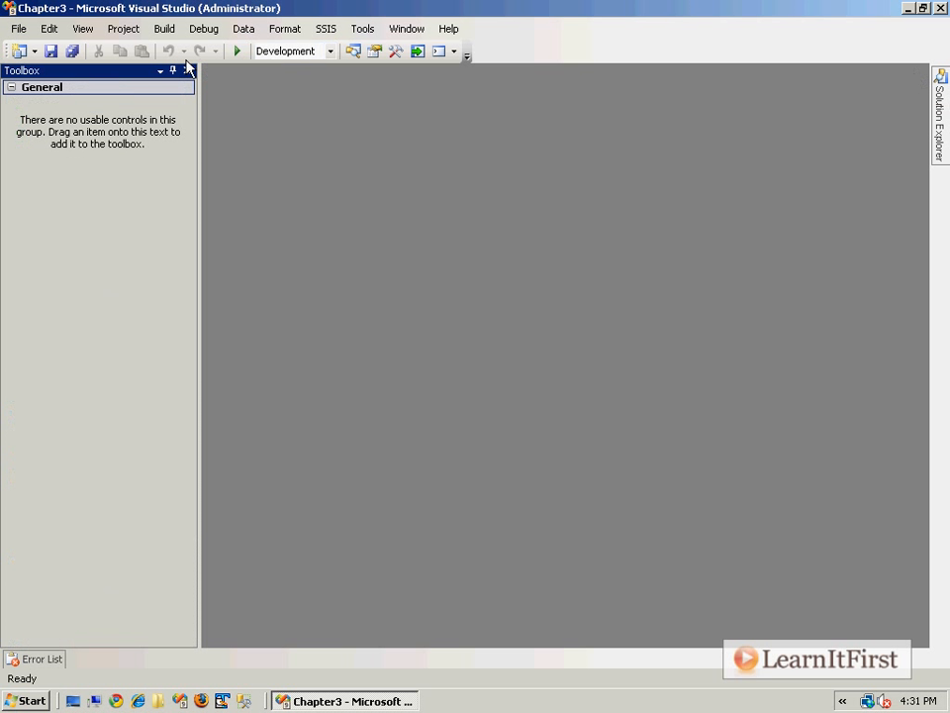
left_click(173, 70)
- Reopen the Video5.dtsx package from the project and show its properties
mouse_move(946, 121)
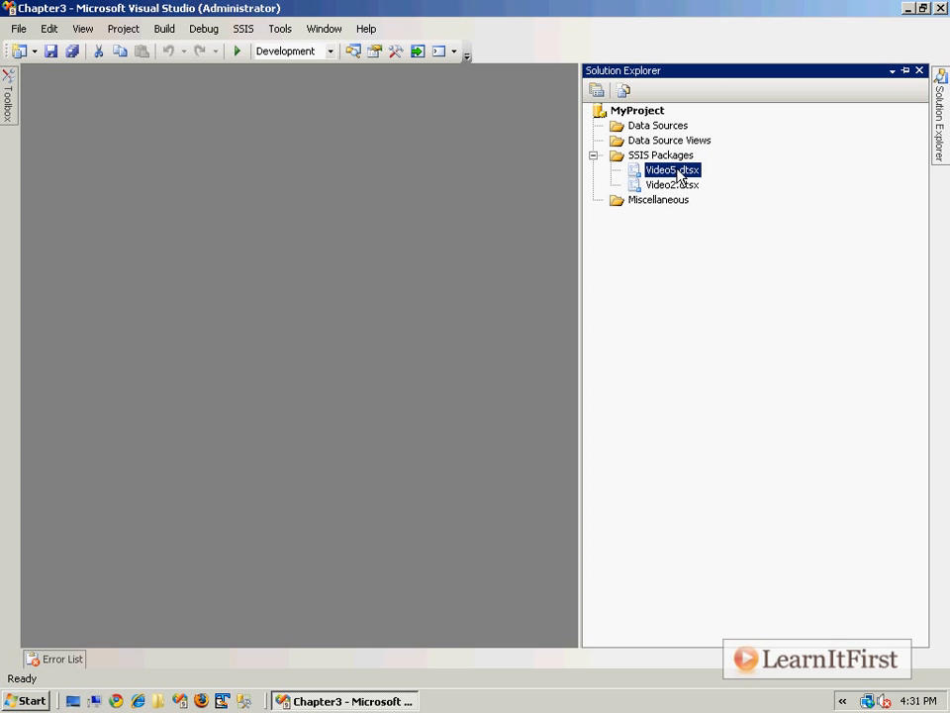
double_click(678, 171)
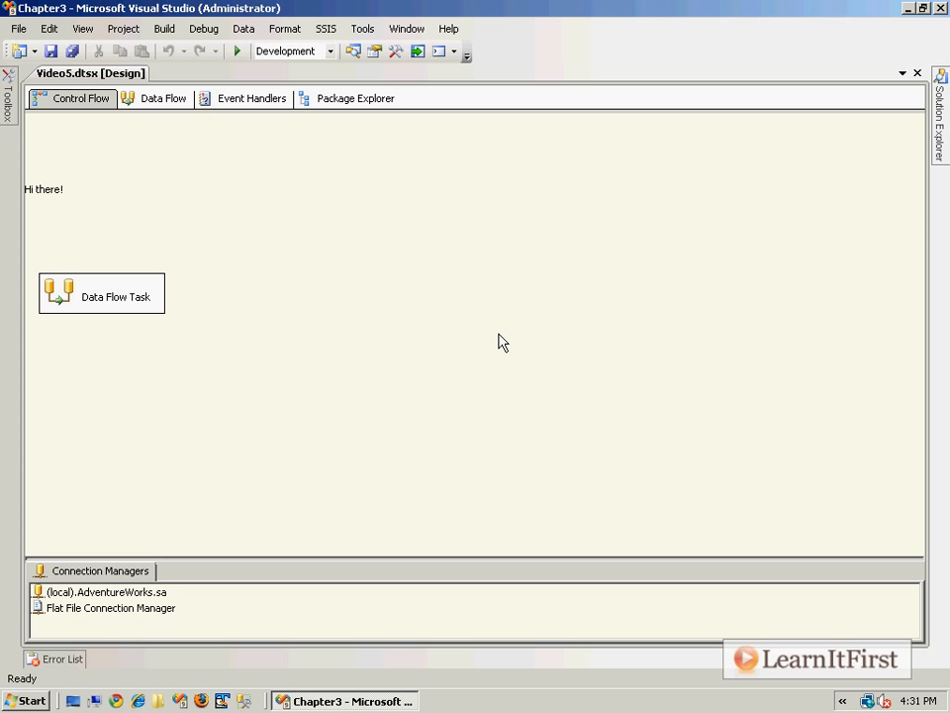
left_click(83, 28)
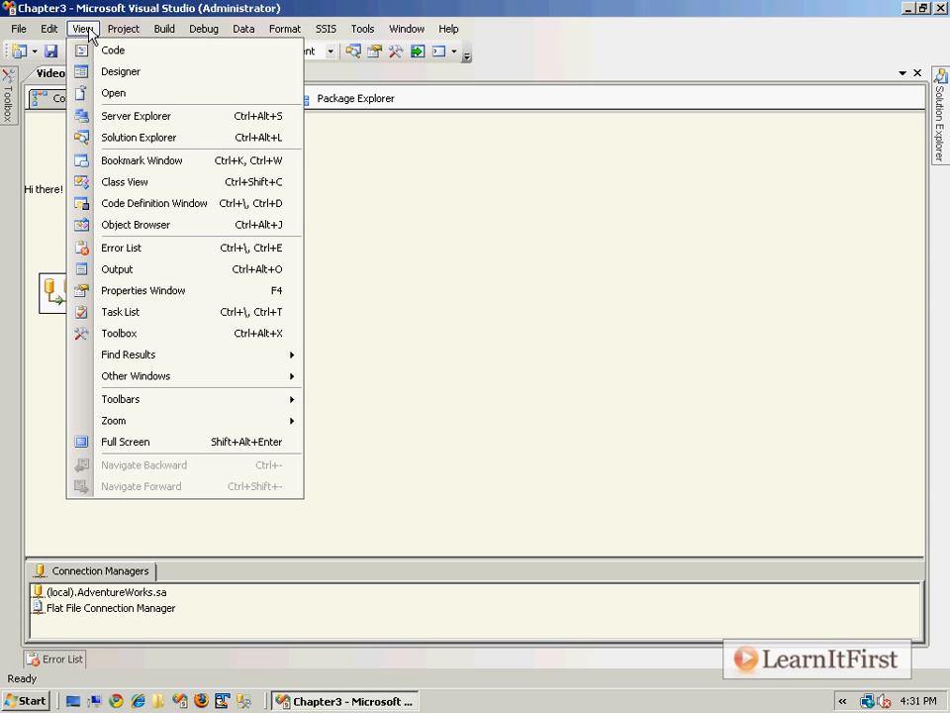
left_click(170, 299)
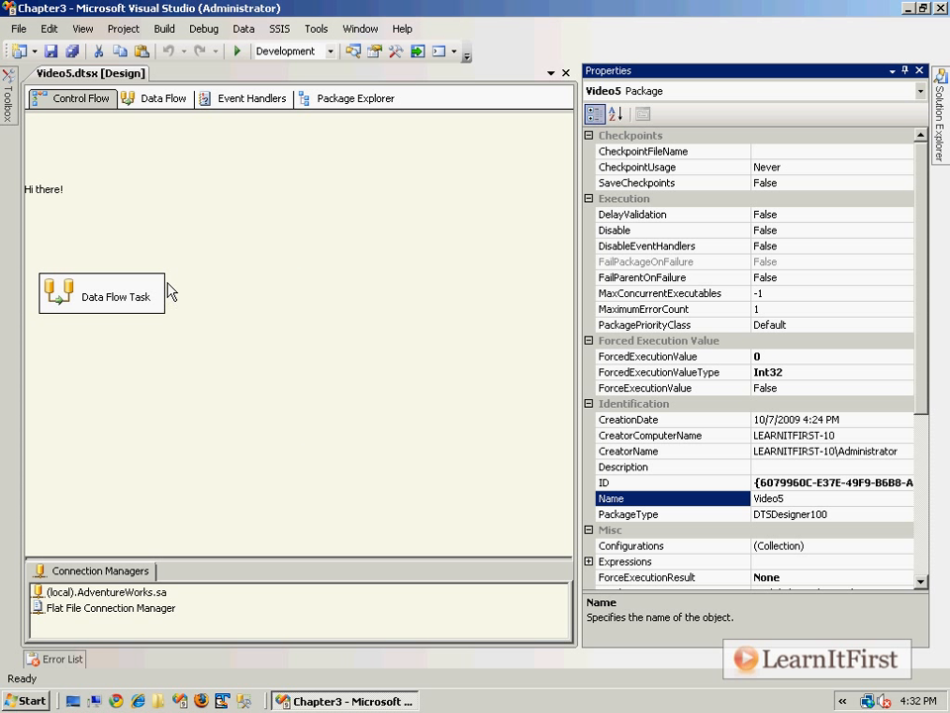
- Collapse the Checkpoints, Execution, Forced Execution Value, Identification and Misc property categories, and select the ProtectionLevel property
left_click(589, 135)
left_click(589, 150)
left_click(589, 167)
left_click(589, 182)
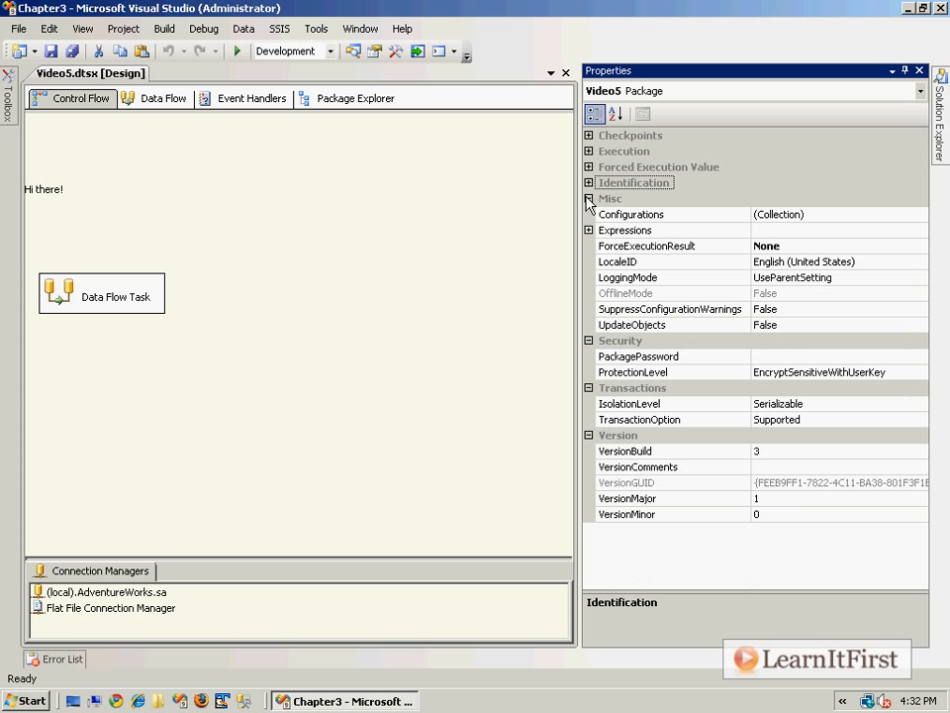
left_click(589, 198)
left_click(665, 247)
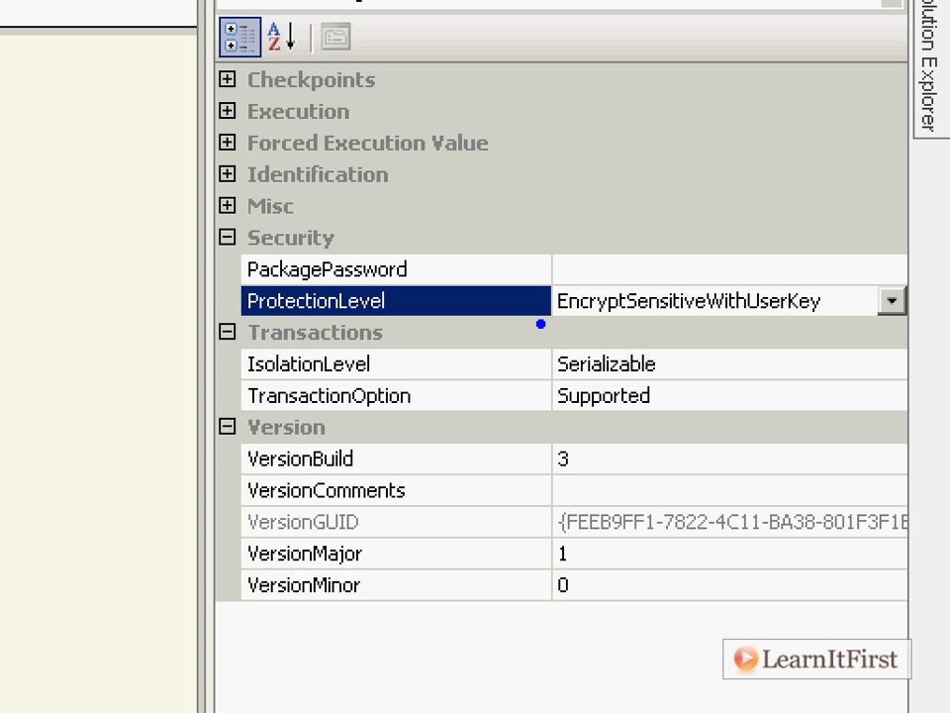
type("The default!!!!")
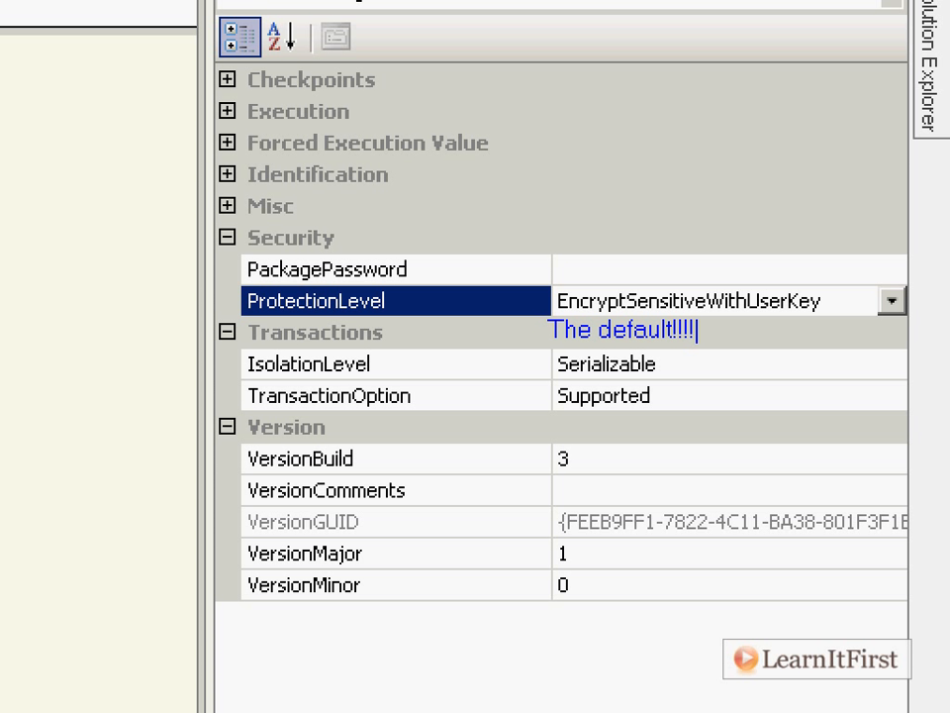
key("Escape")
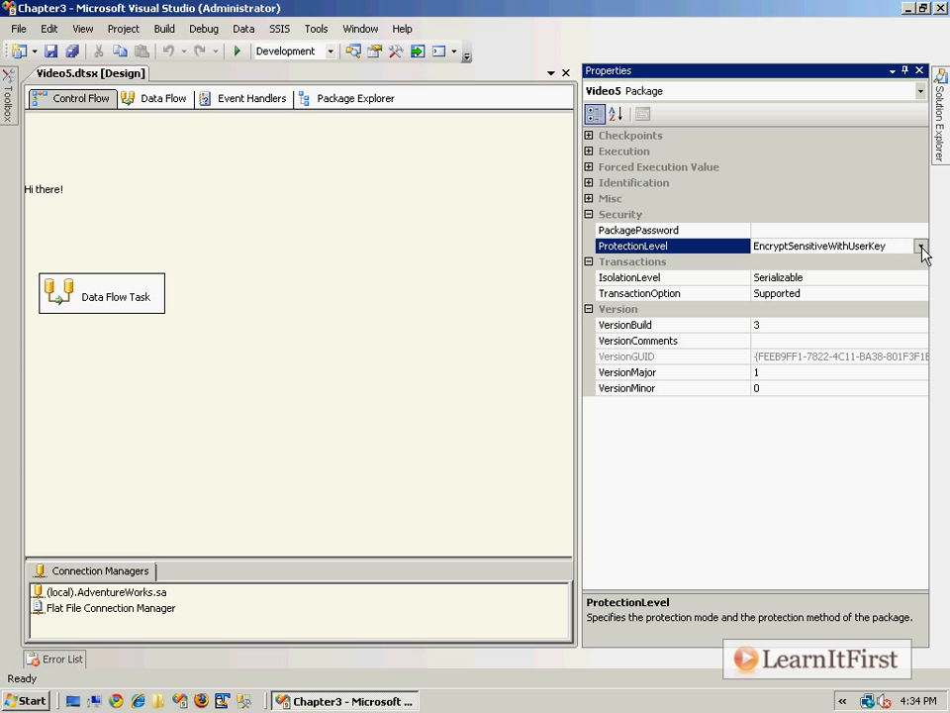
- Set the Video5 package's ProtectionLevel to DontSaveSensitive
left_click(891, 301)
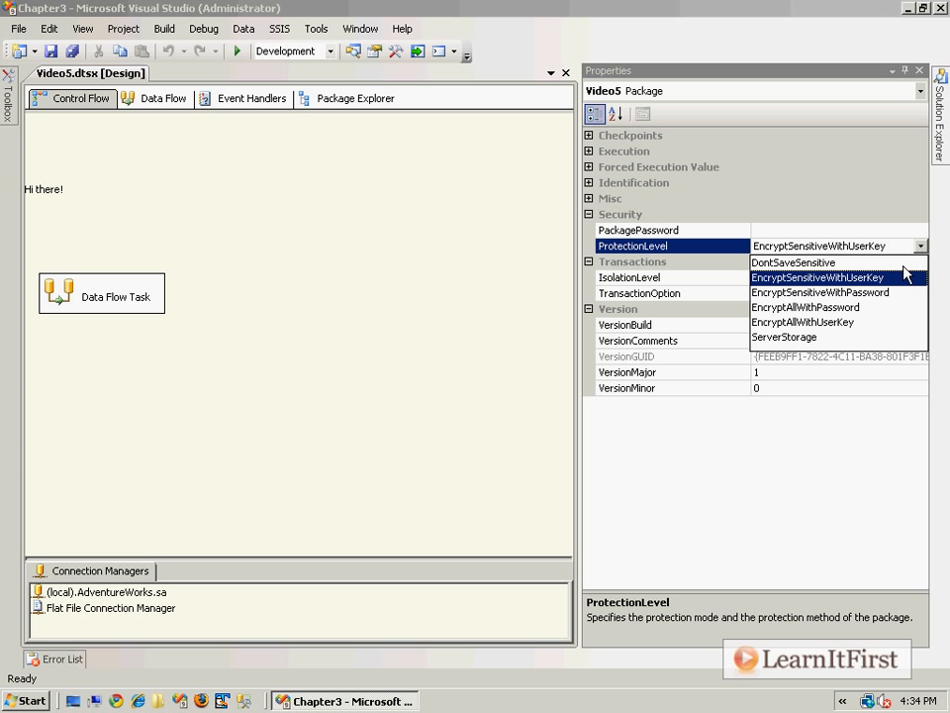
left_click(906, 263)
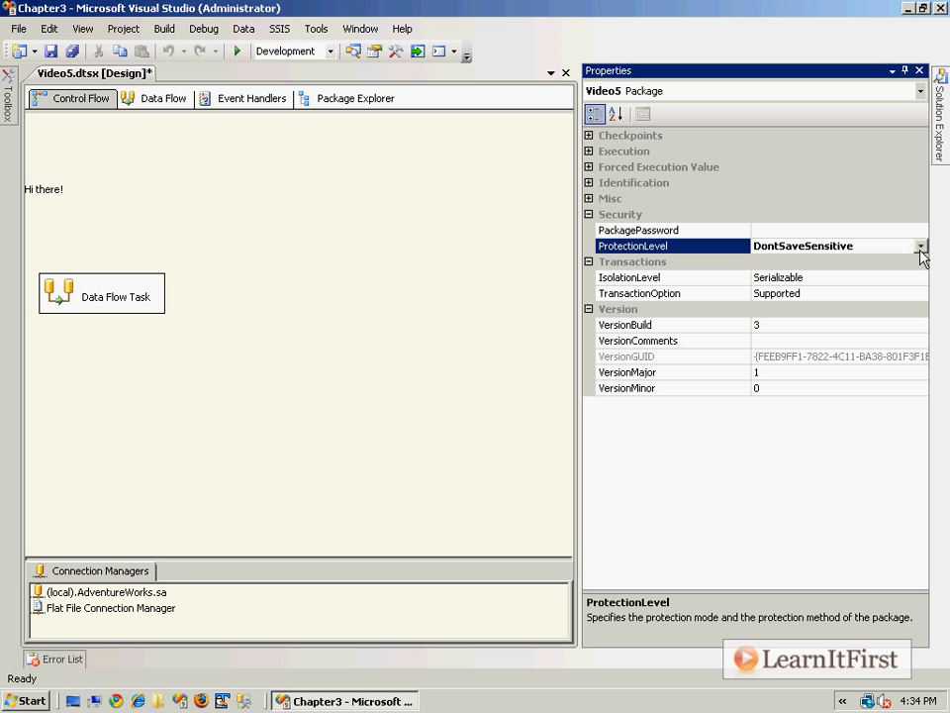
- Set the Video5 package's ProtectionLevel to EncryptSensitiveWithPassword
left_click(920, 245)
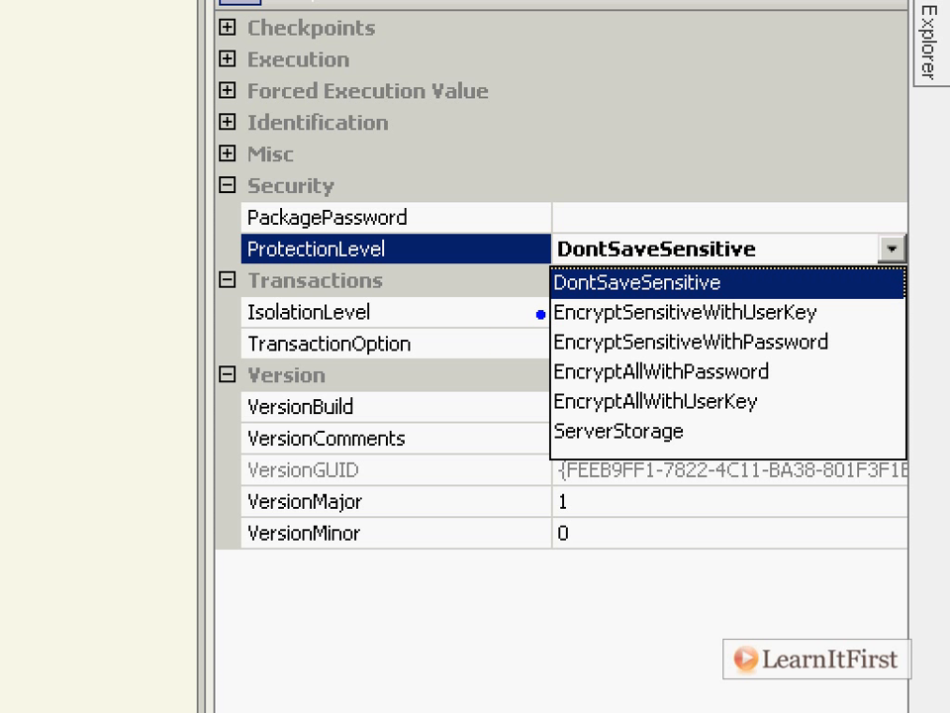
mouse_move(443, 356)
left_mouse_down()
mouse_move(517, 362)
mouse_move(509, 356)
mouse_move(525, 342)
left_mouse_up()
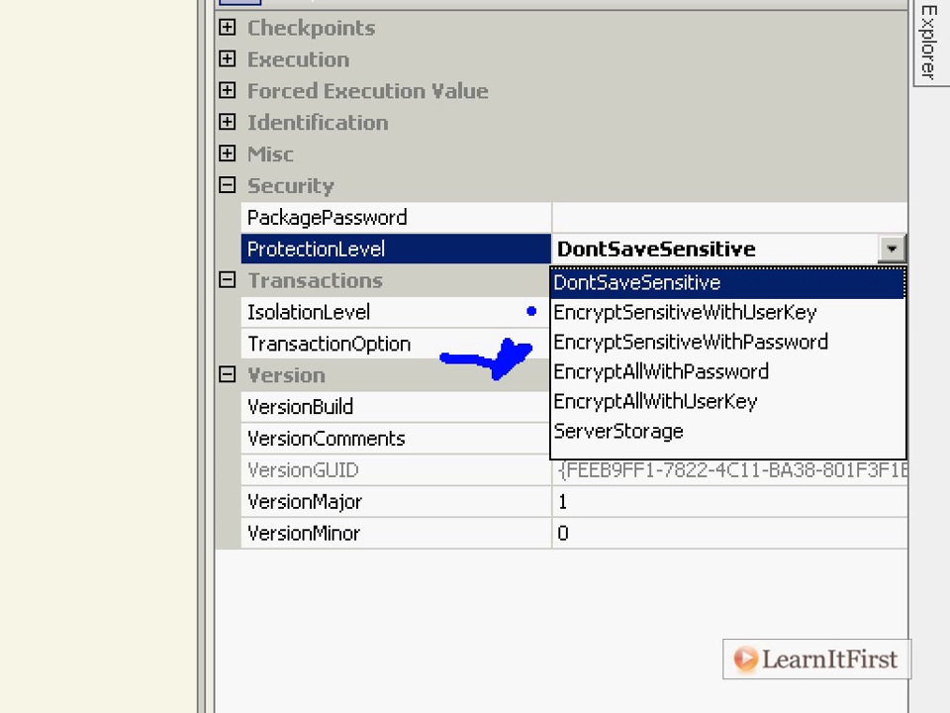
key("Escape")
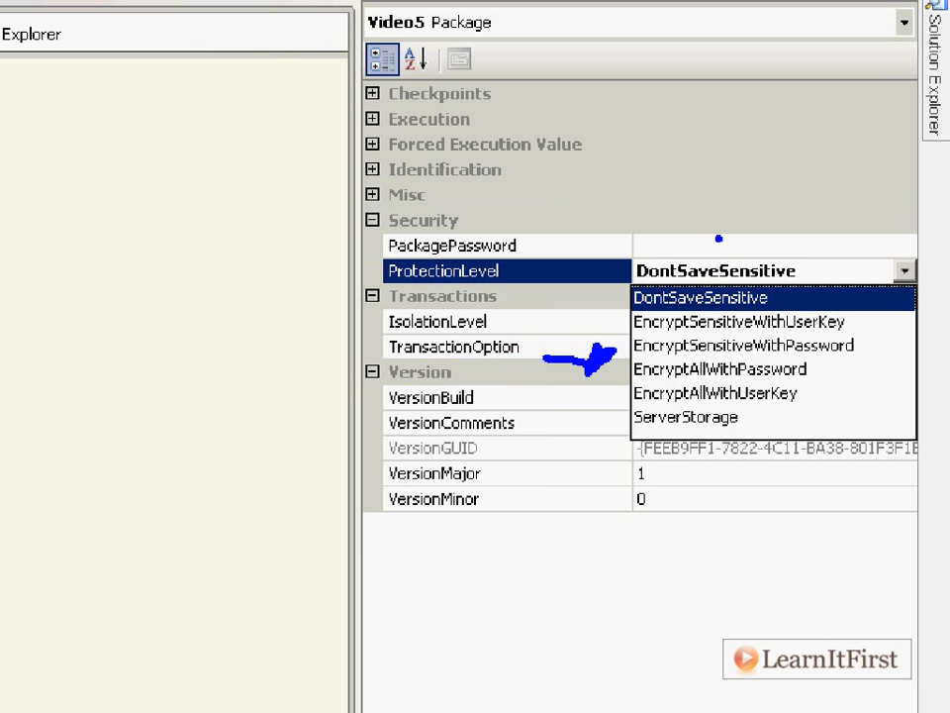
left_click(921, 246)
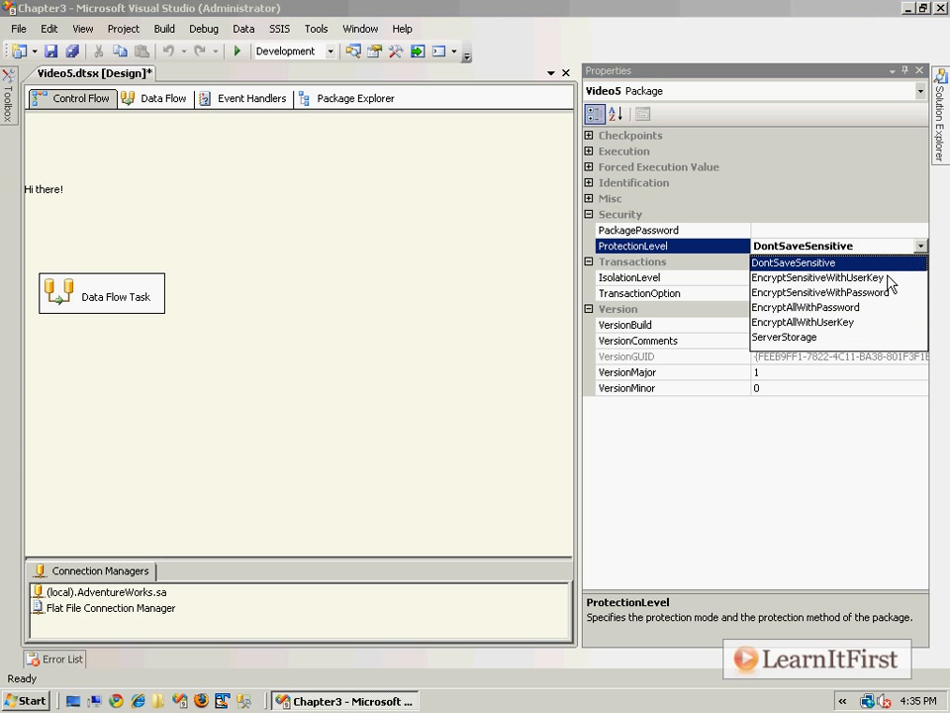
left_click(887, 293)
- Enter and confirm a new password for the PackagePassword property and save the Video5 package
left_click(889, 231)
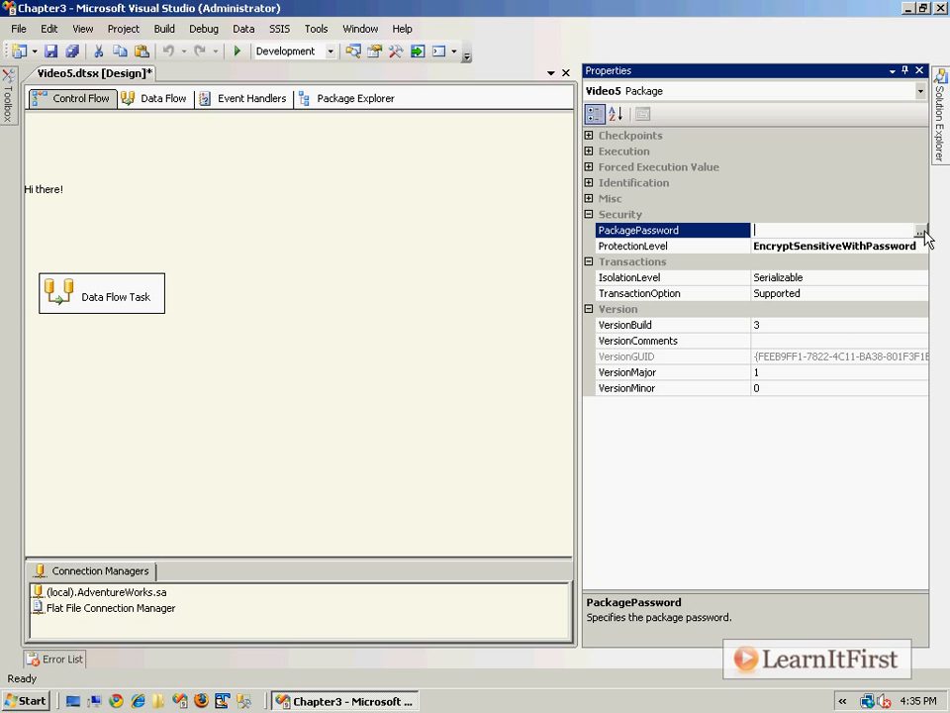
left_click(921, 230)
type("P@ssw0rd")
key("Tab")
type("P@ssw0rd")
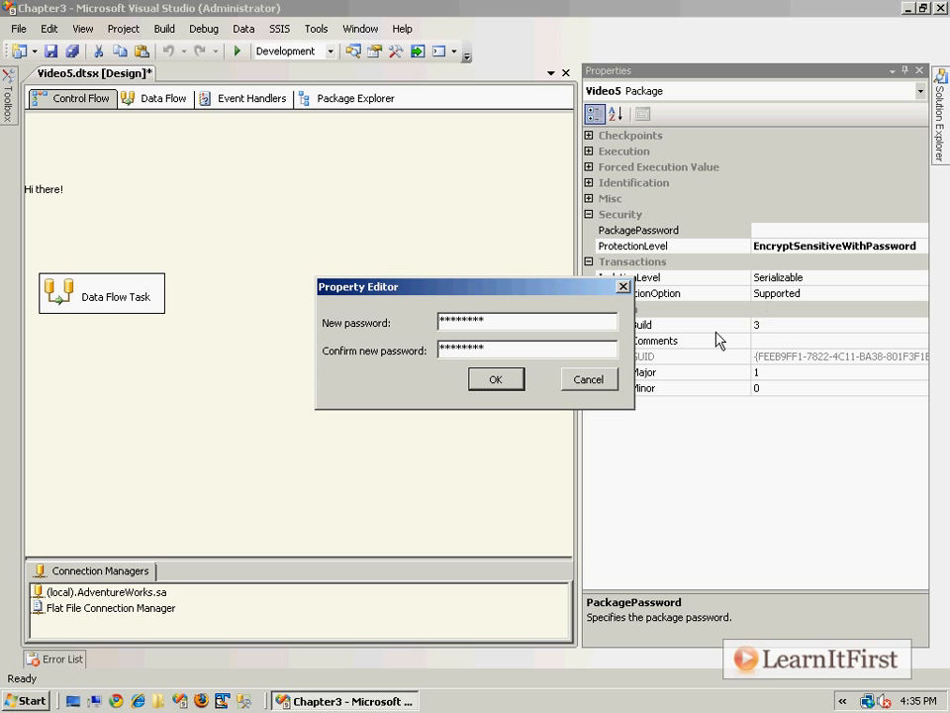
left_click(520, 387)
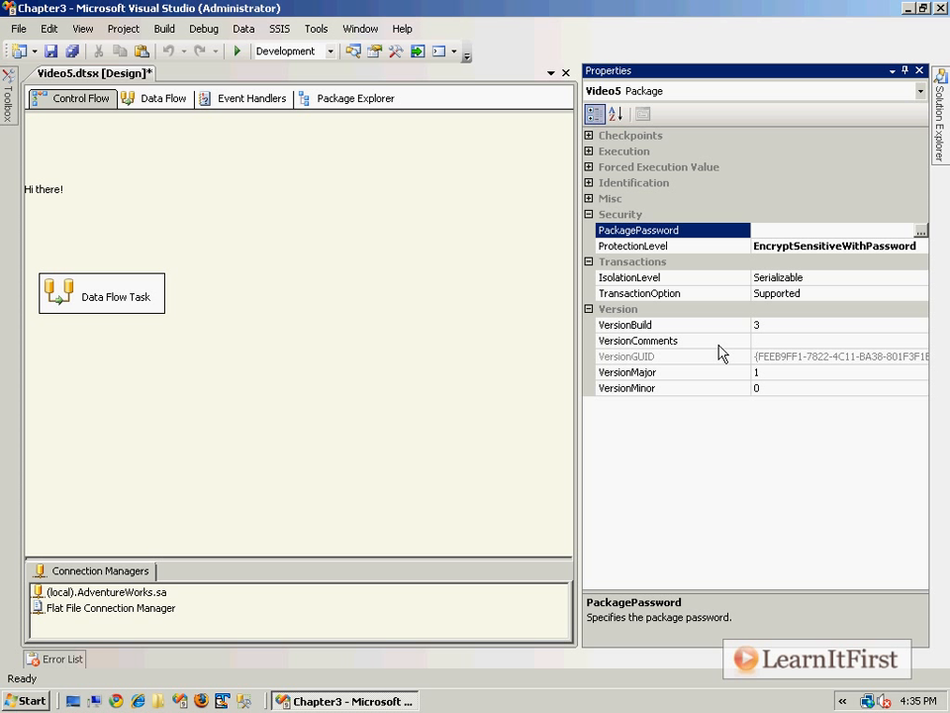
left_click(50, 52)
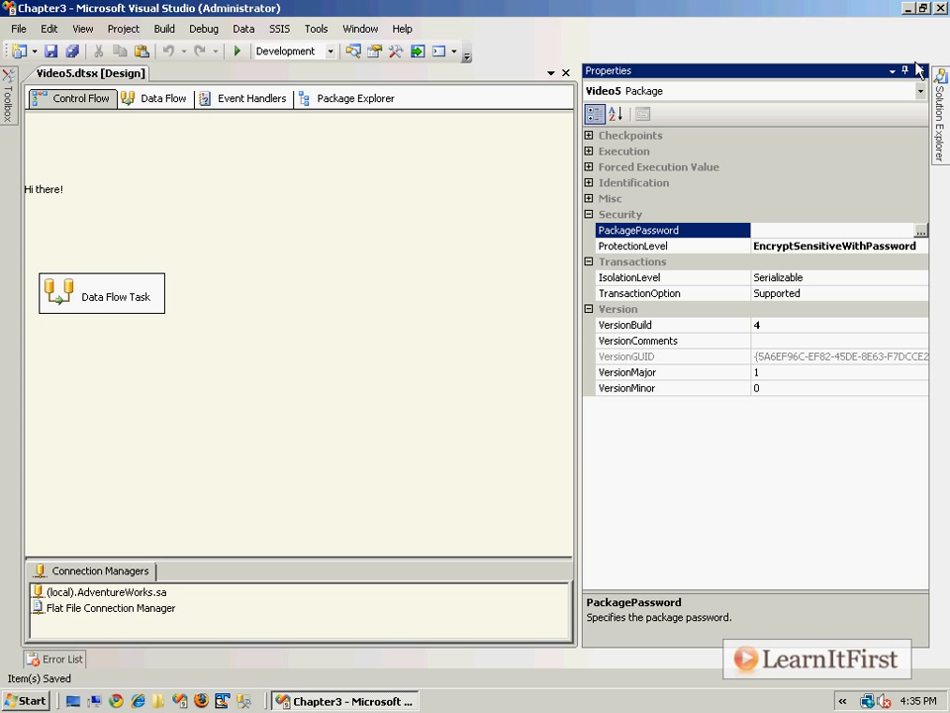
- Close the Video5.dtsx designer and the Properties window, and start opening Video5.dtsx again
left_click(565, 73)
left_click(917, 71)
mouse_move(939, 99)
double_click(672, 171)
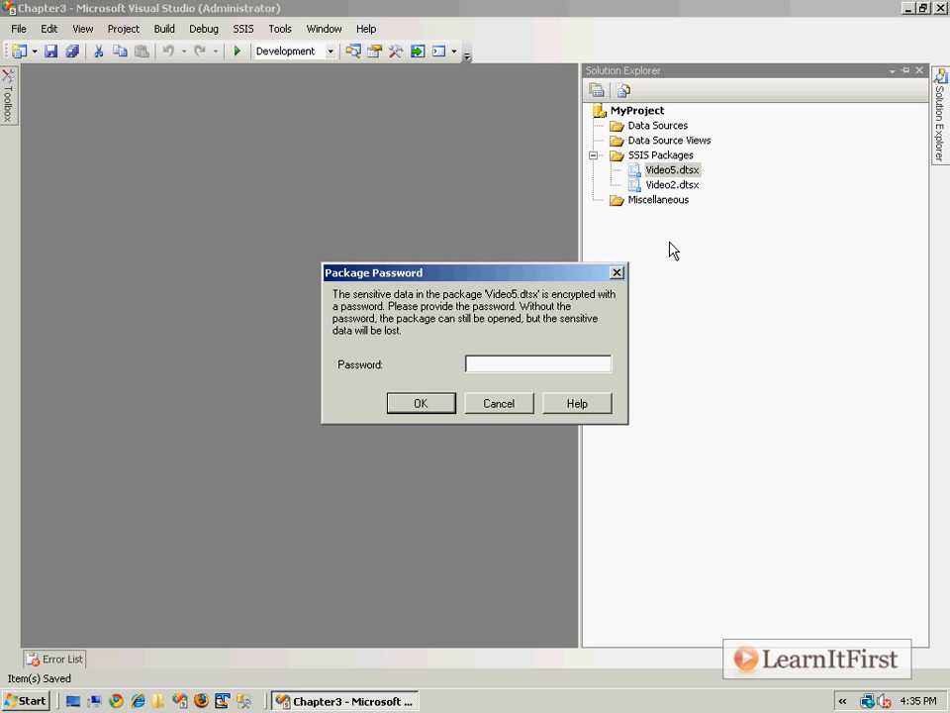
- Try to unlock Video5.dtsx by submitting several guesses for the package password
type("****************")
key("Return")
type("*************")
key("Return")
type("*************")
key("Return")
type("*************")
key("Return")
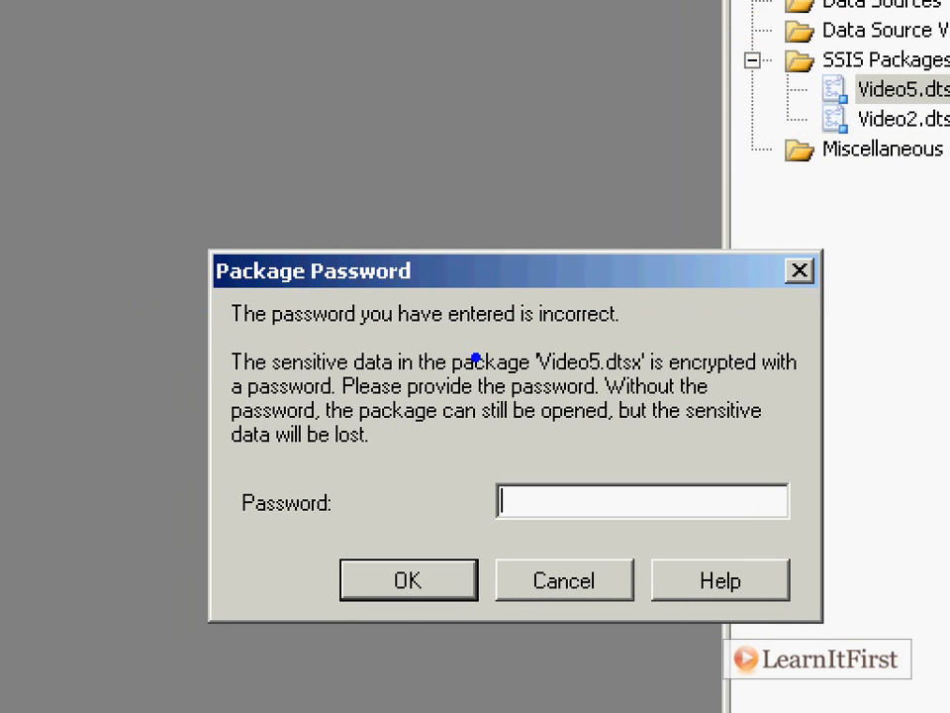
- Cancel the package password request and dismiss the load error to open Video5.dtsx without its sensitive data
mouse_move(615, 363)
left_mouse_down()
mouse_move(559, 364)
mouse_move(598, 394)
left_mouse_up()
mouse_move(388, 422)
left_mouse_down()
mouse_move(400, 445)
mouse_move(344, 458)
left_mouse_up()
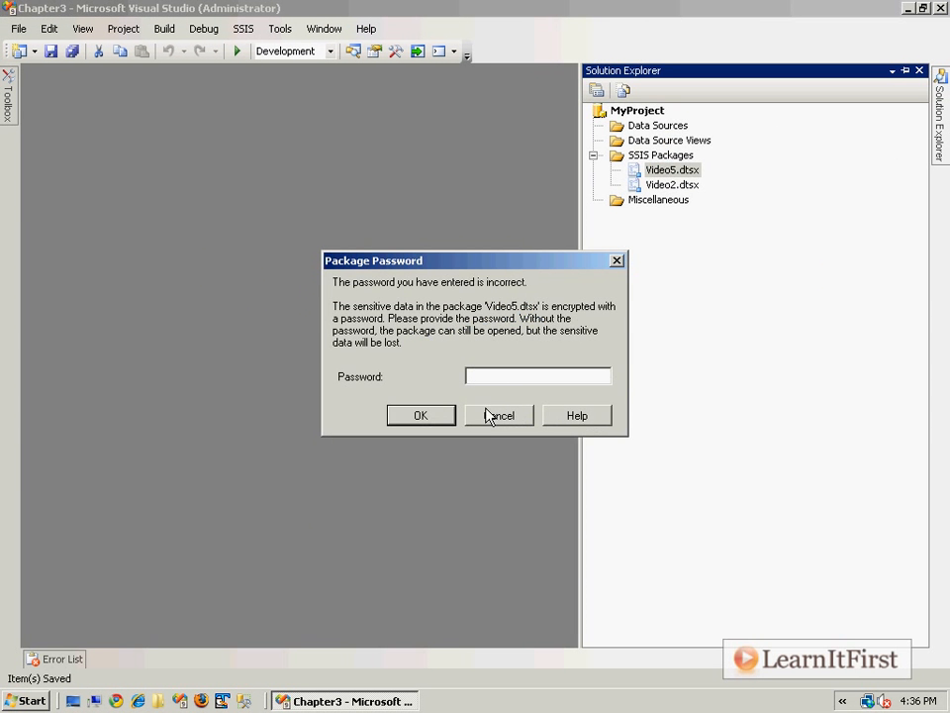
left_click(539, 592)
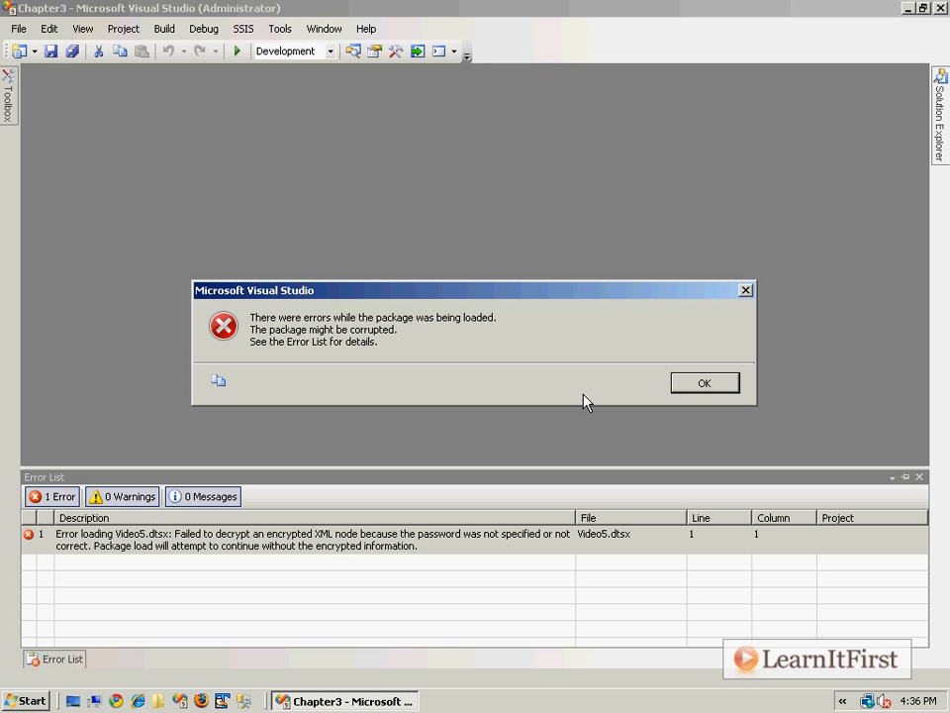
left_click(696, 389)
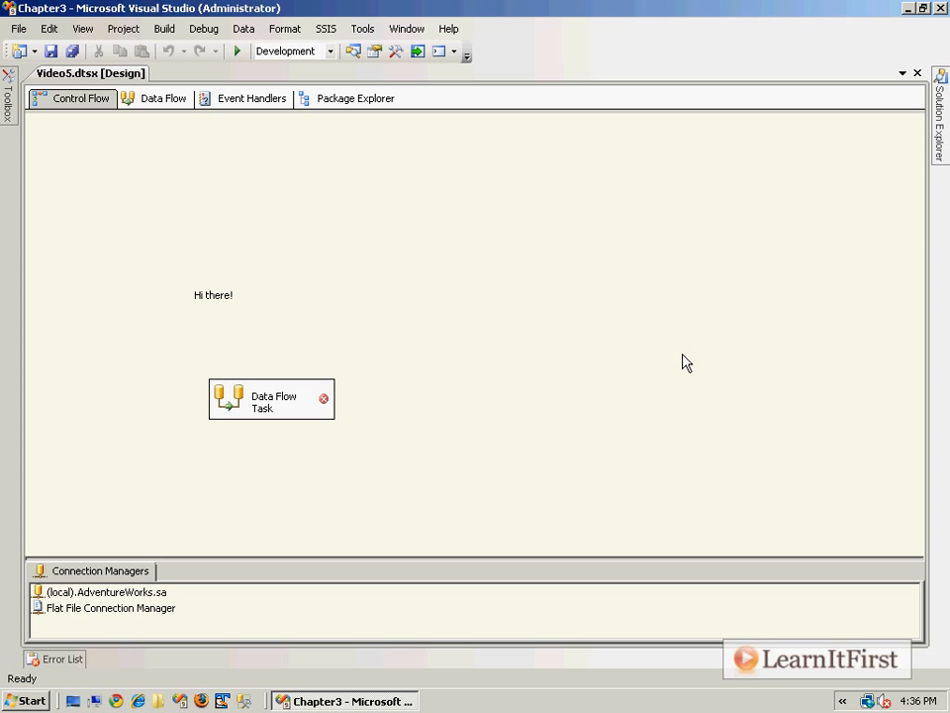
- Show the package properties and check the saved password field of the (local).AdventureWorks.sa connection, leaving it unchanged
key("F4")
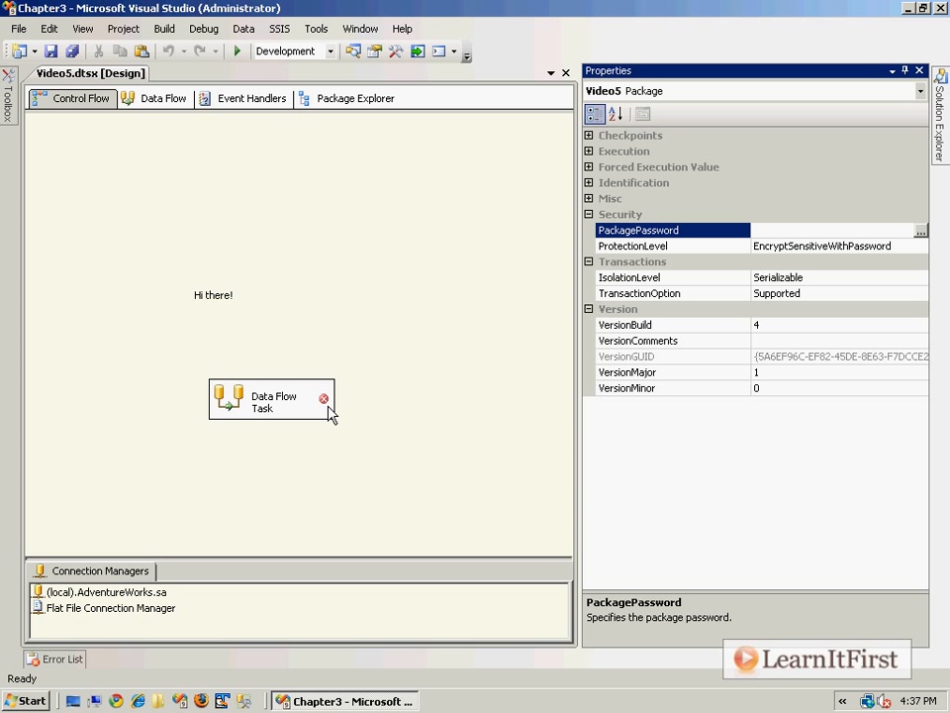
left_click(124, 593)
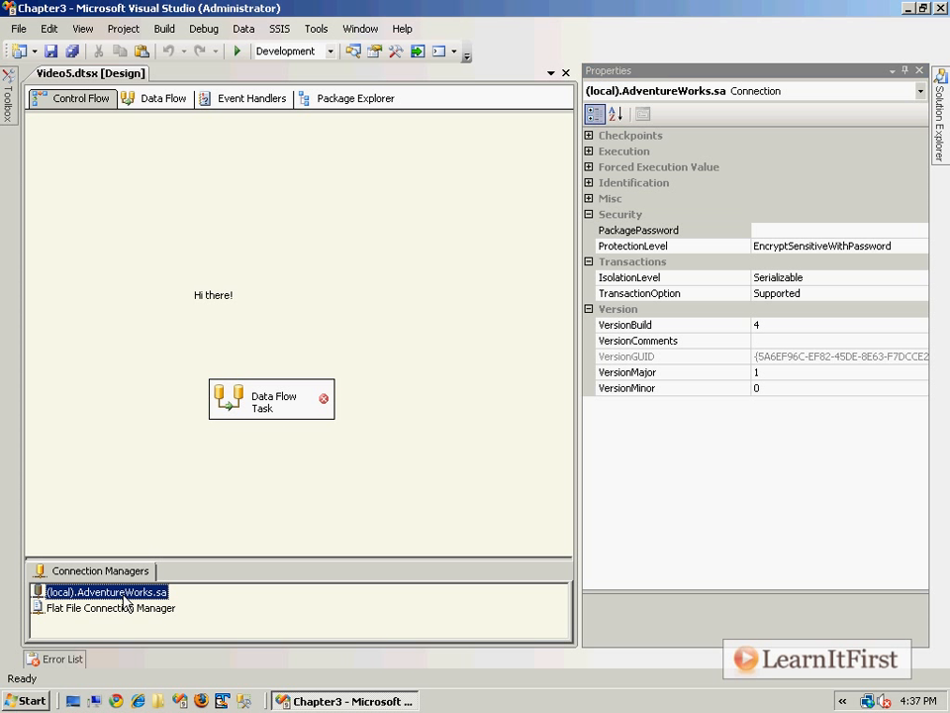
double_click(125, 593)
left_click(486, 311)
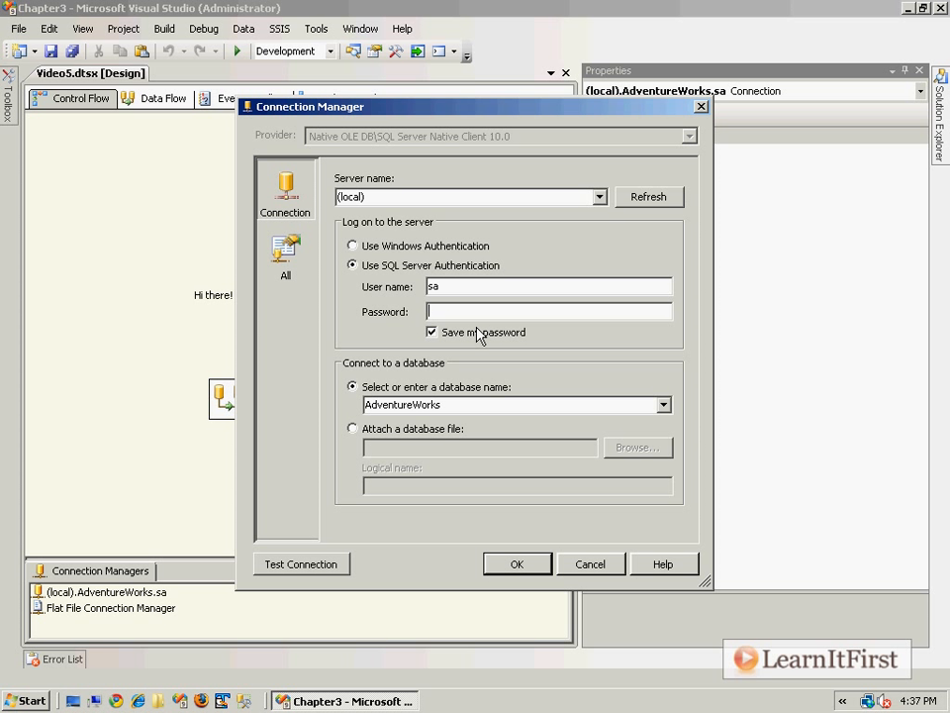
left_click(584, 565)
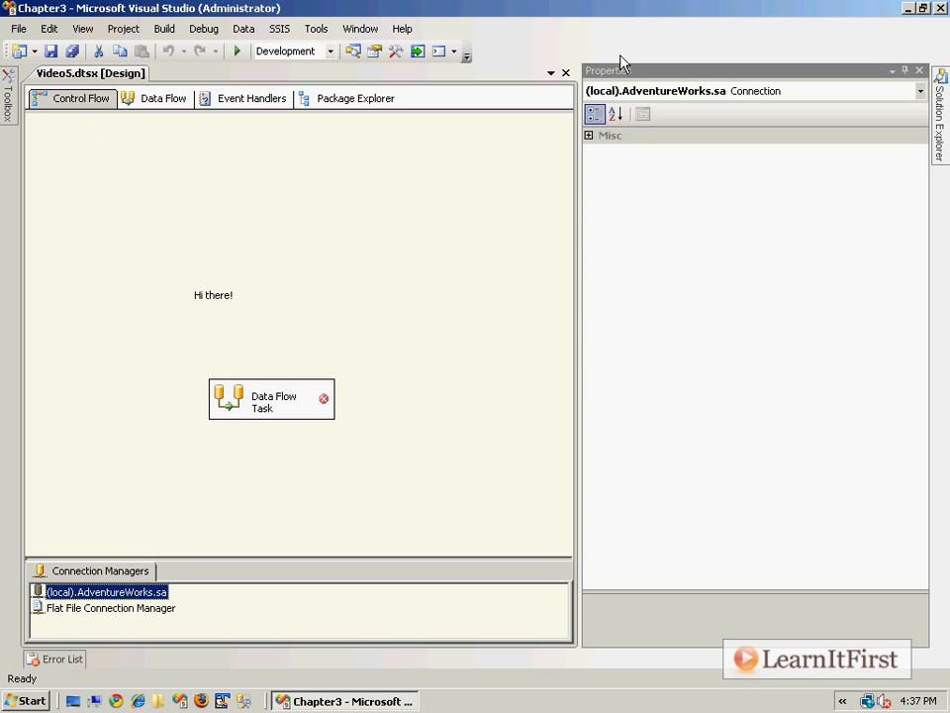
- Close Video5.dtsx and reopen it by entering the package password
left_click(566, 72)
left_click(938, 119)
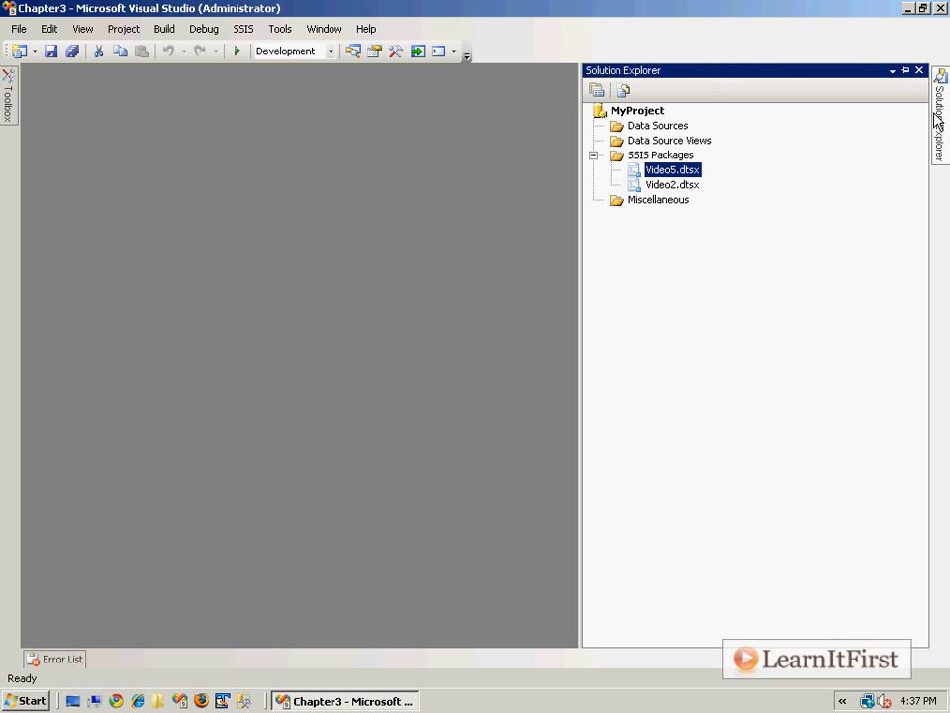
double_click(665, 172)
type("12345")
key("Return")
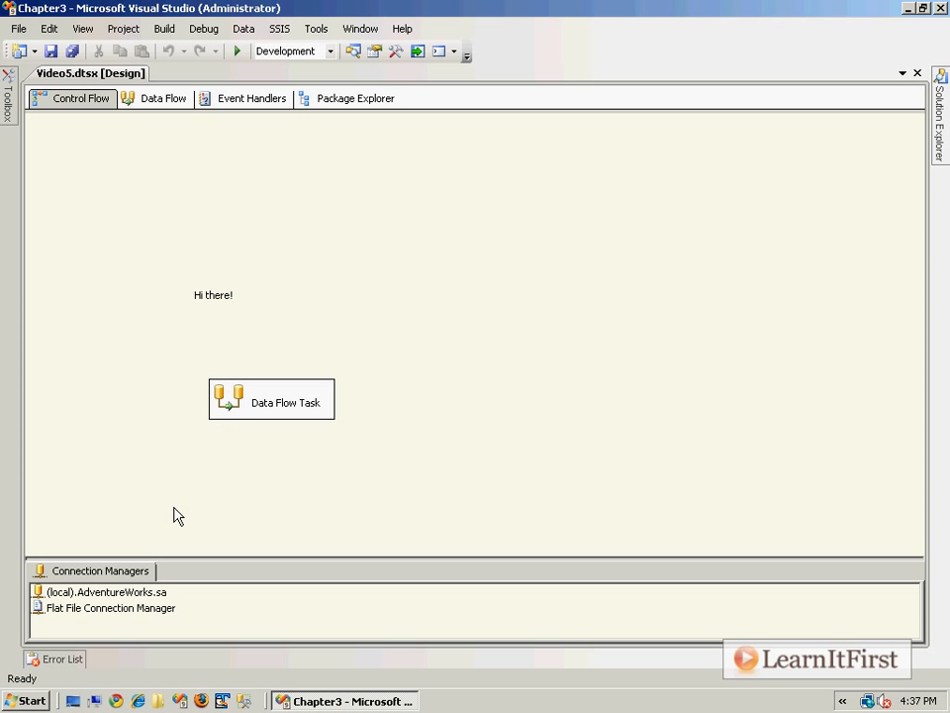
- Check the login settings of the (local).AdventureWorks.sa connection manager and close it without changes
double_click(109, 592)
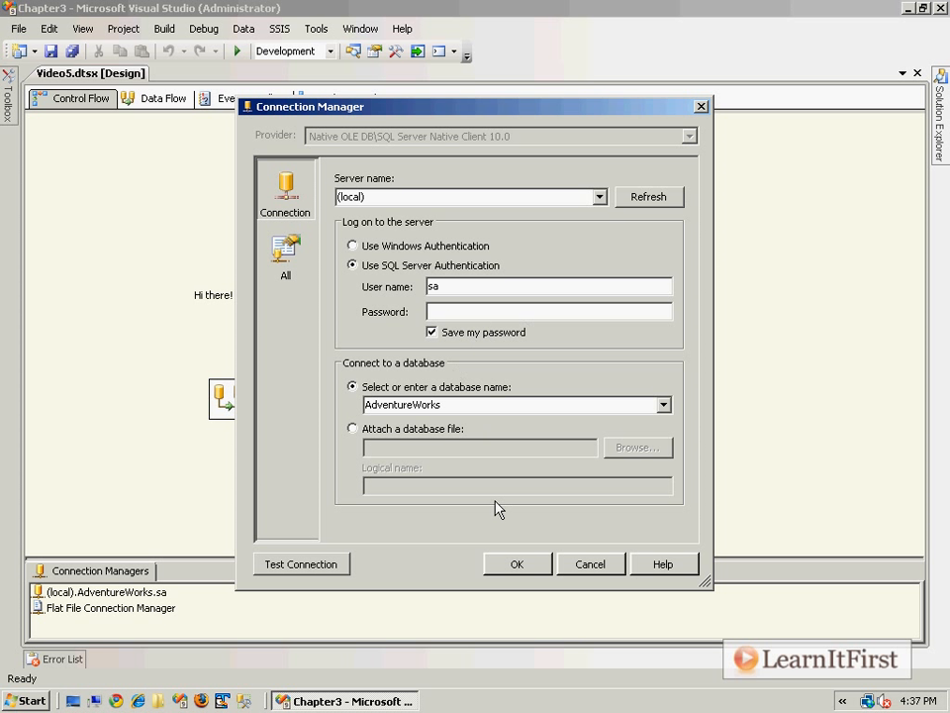
left_click(575, 560)
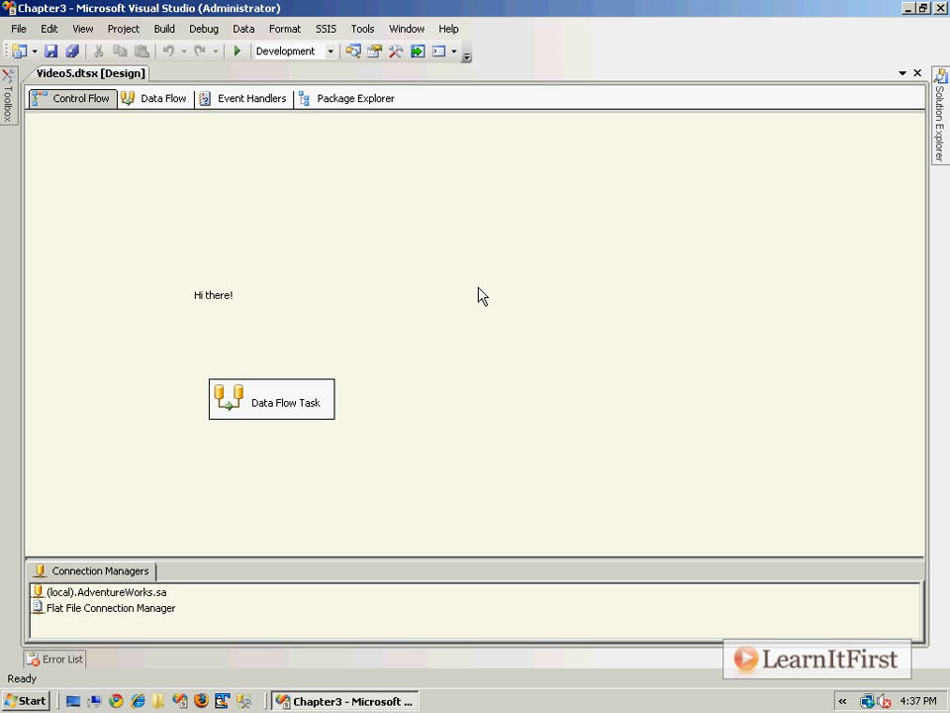
- Show the Video5 package properties and list the available ProtectionLevel options
key("F4")
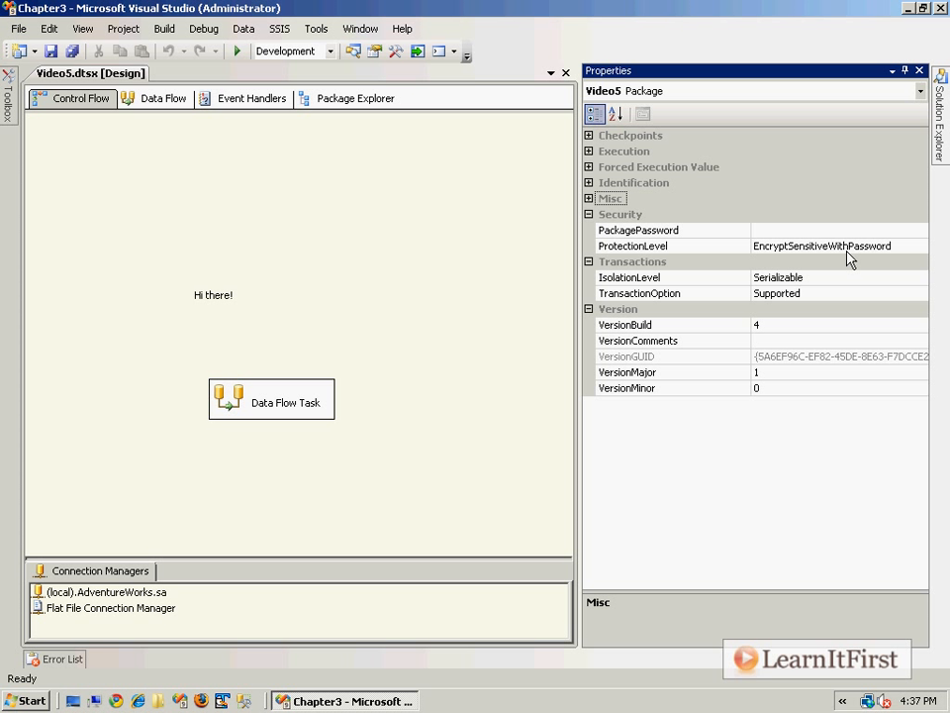
left_click(917, 247)
left_click(920, 245)
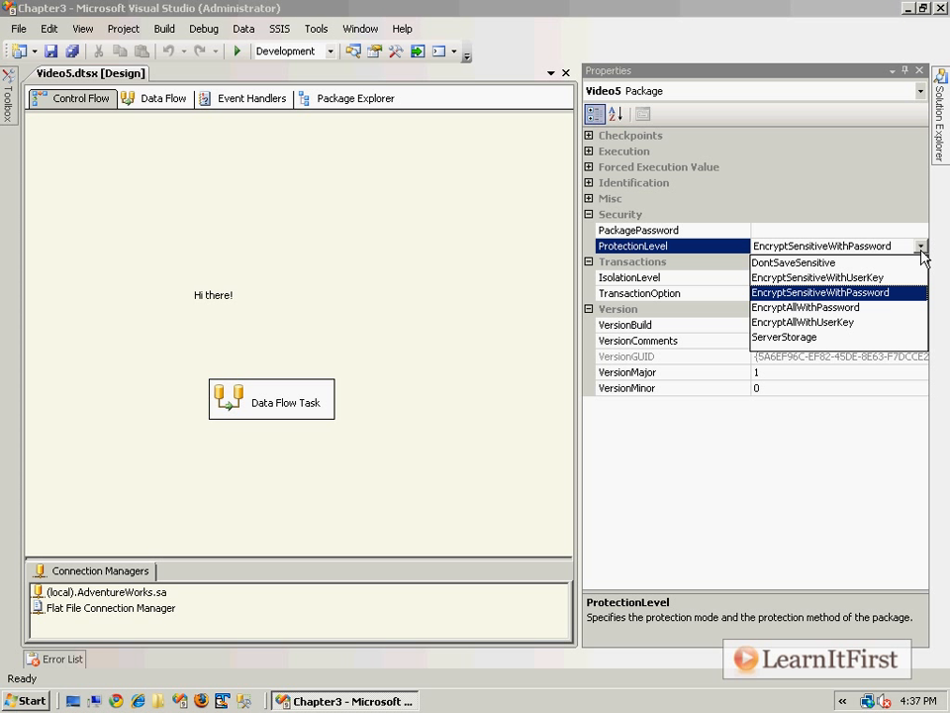